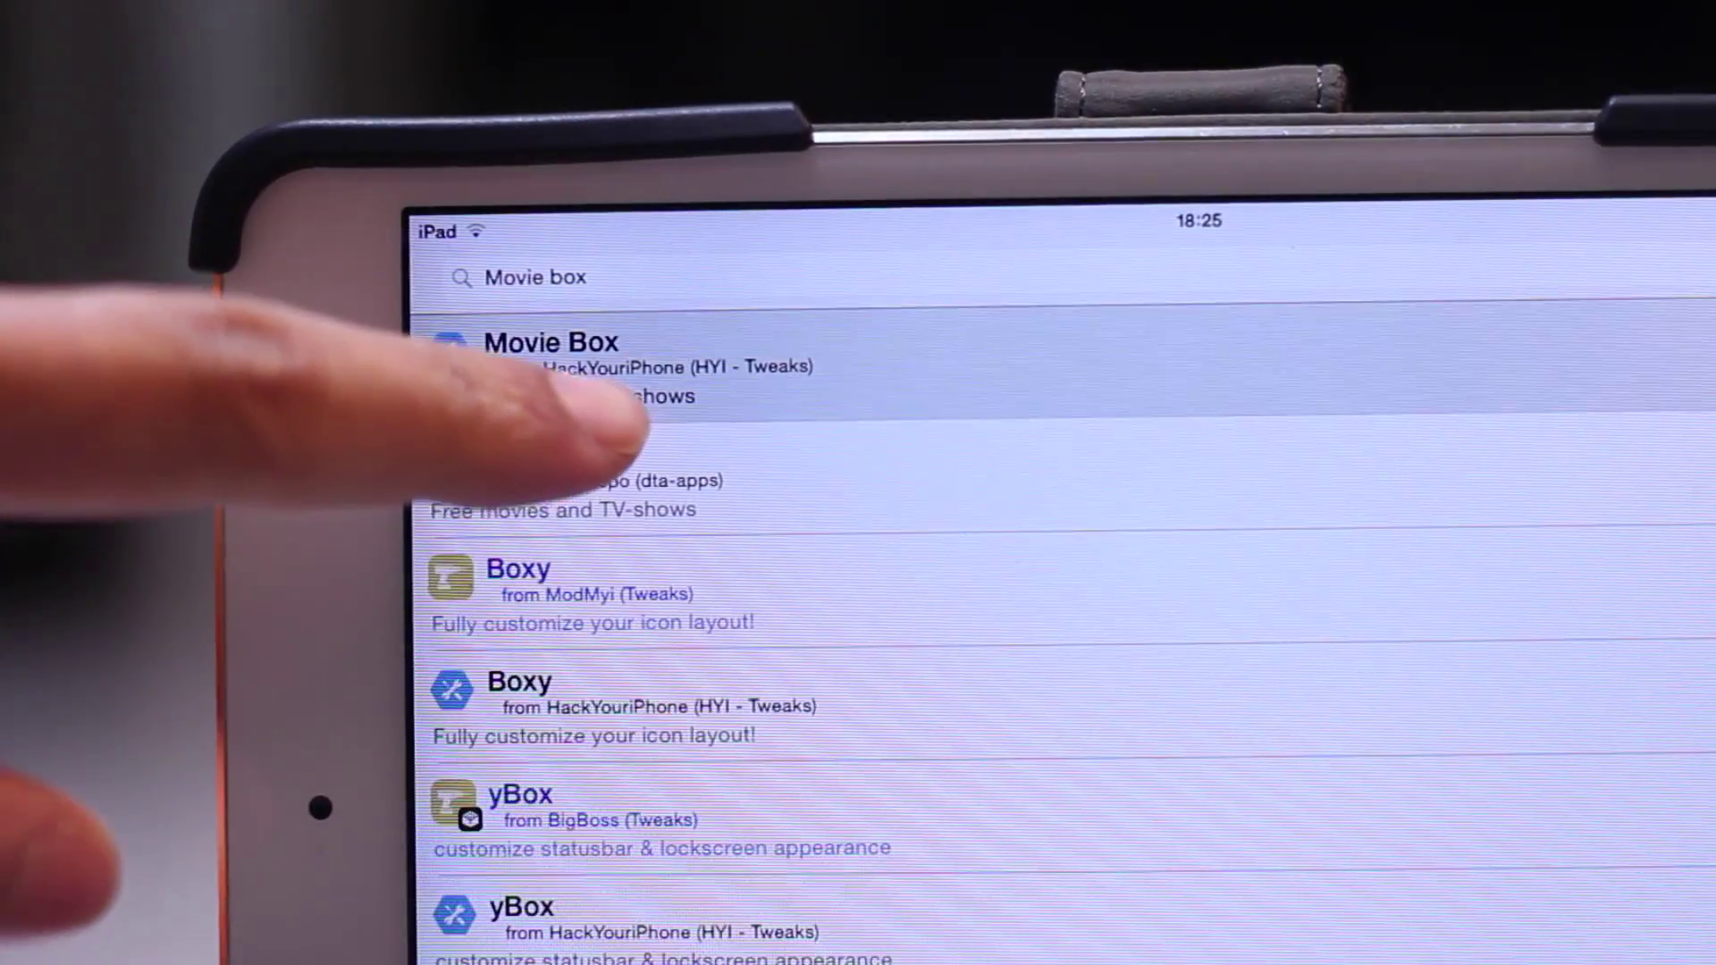
Select the DTA Repo Movie Box package from the 'Movie box' search results.
{"action": "left_click", "coordinate": [577, 362]}
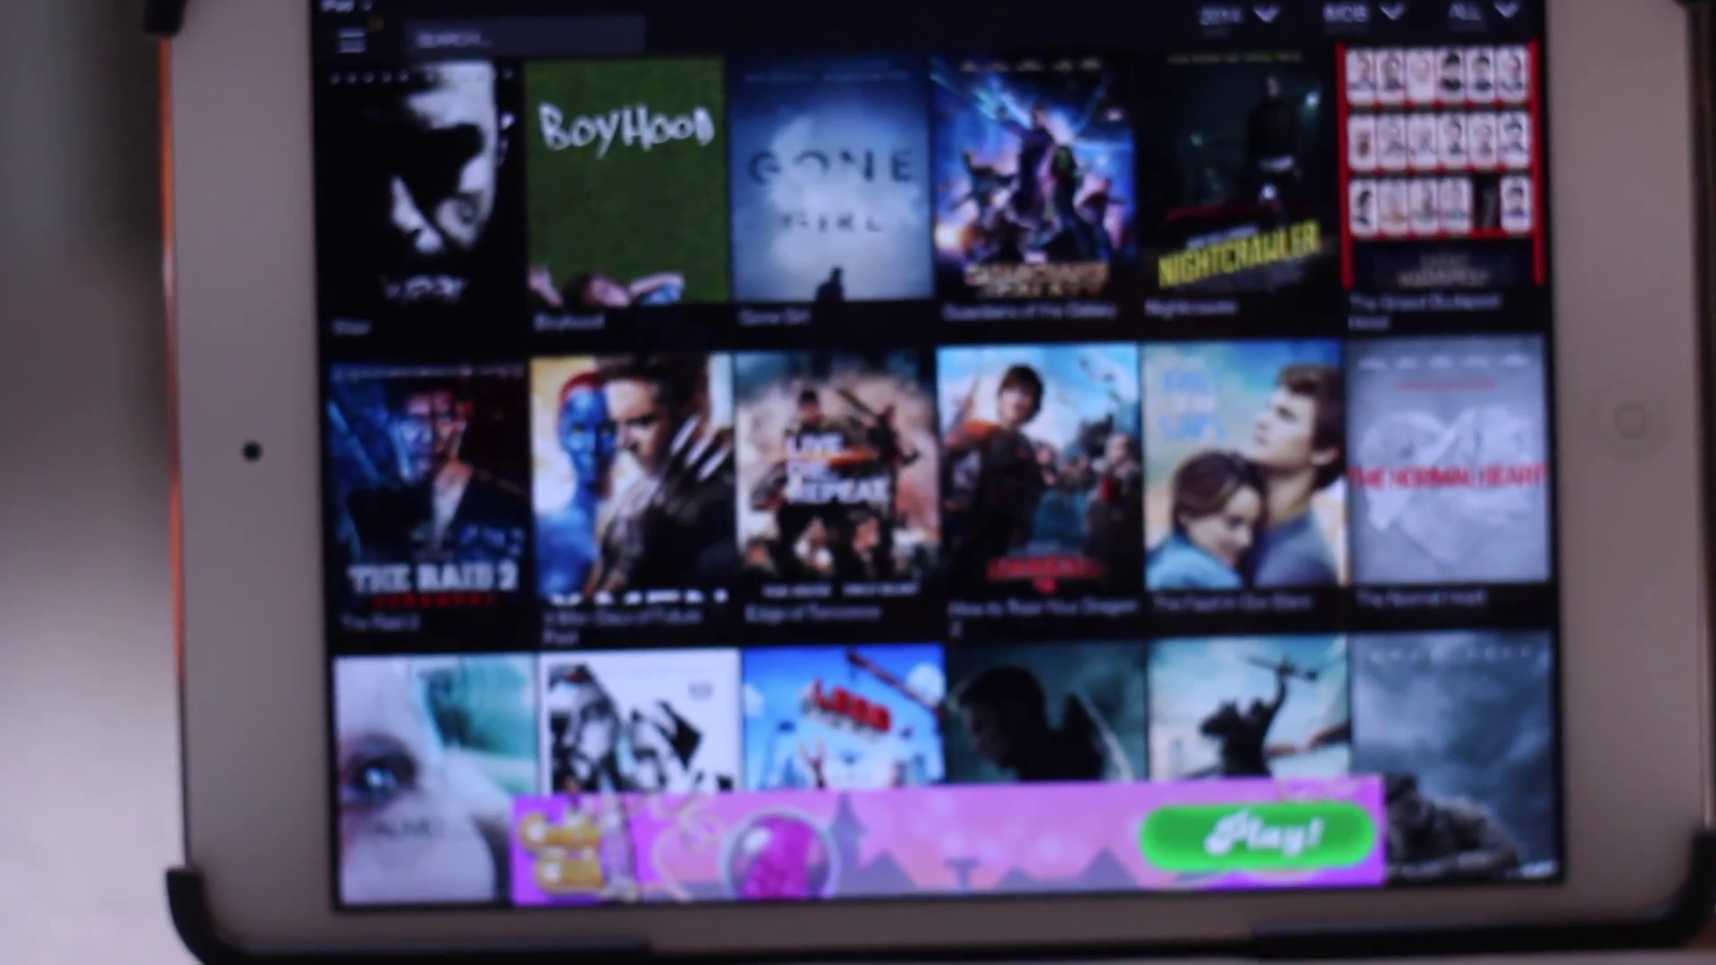
{"action": "scroll", "coordinate": [460, 518], "scroll_direction": "down", "scroll_amount": 3}
{"action": "scroll", "coordinate": [537, 441], "scroll_direction": "down", "scroll_amount": 5}
{"action": "scroll", "coordinate": [383, 550], "scroll_direction": "up", "scroll_amount": 10}
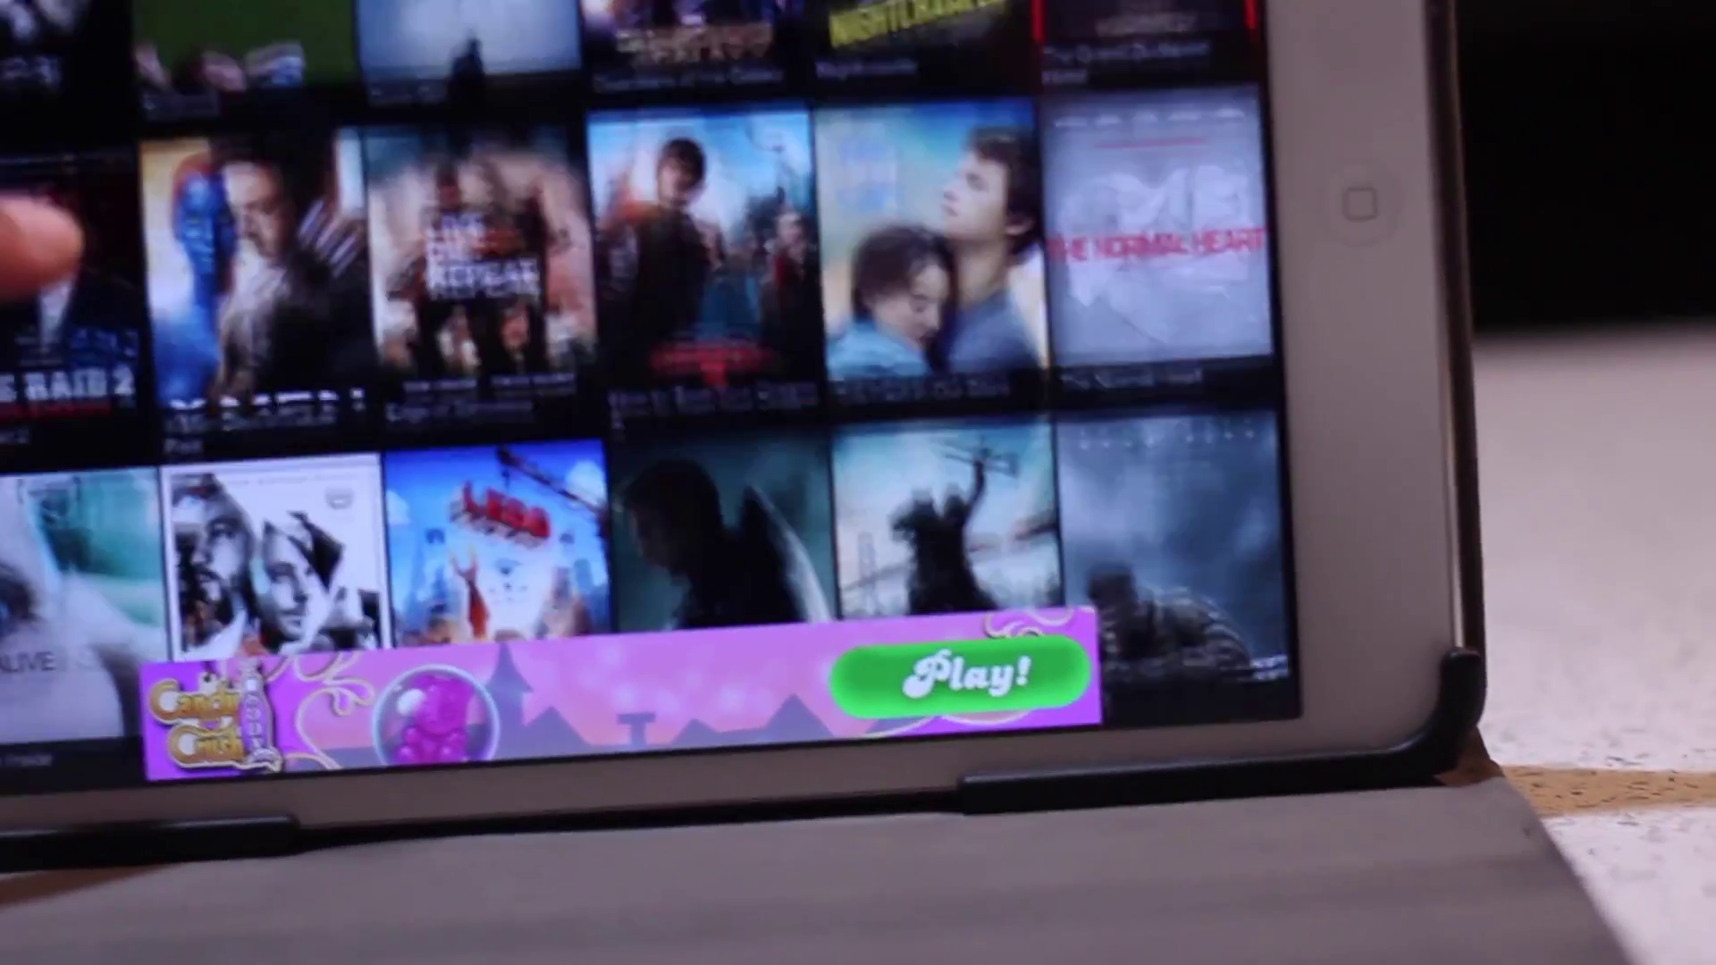
{"action": "scroll", "coordinate": [537, 537], "scroll_direction": "down", "scroll_amount": 3}
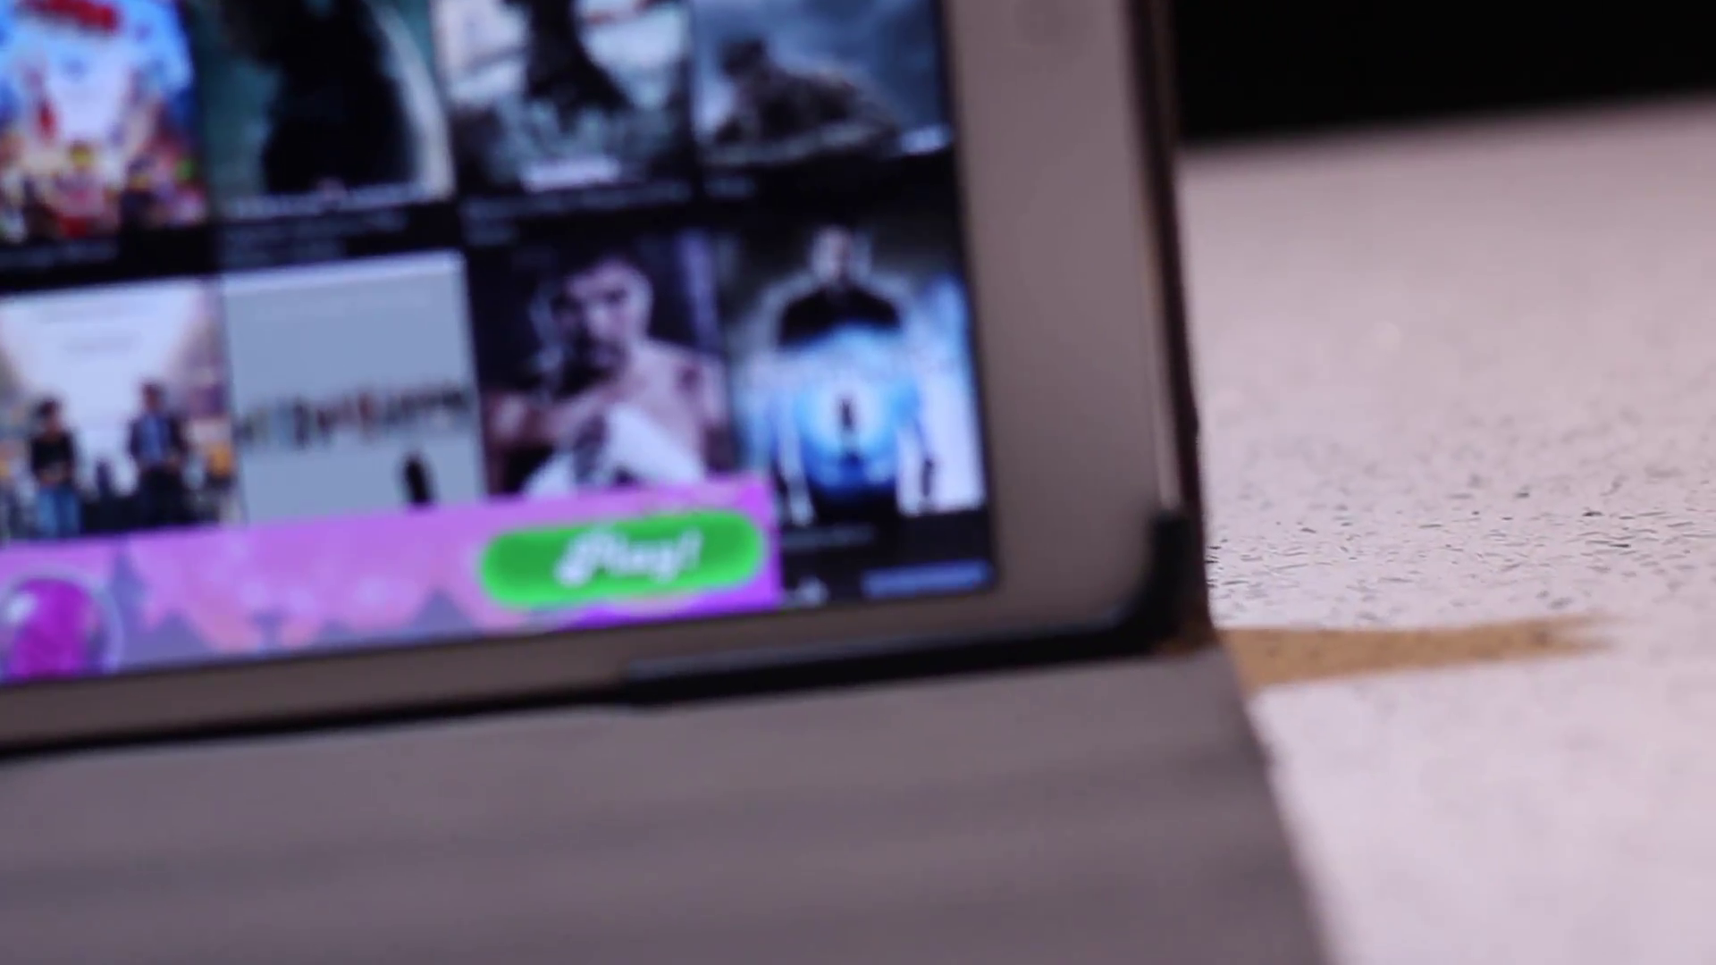